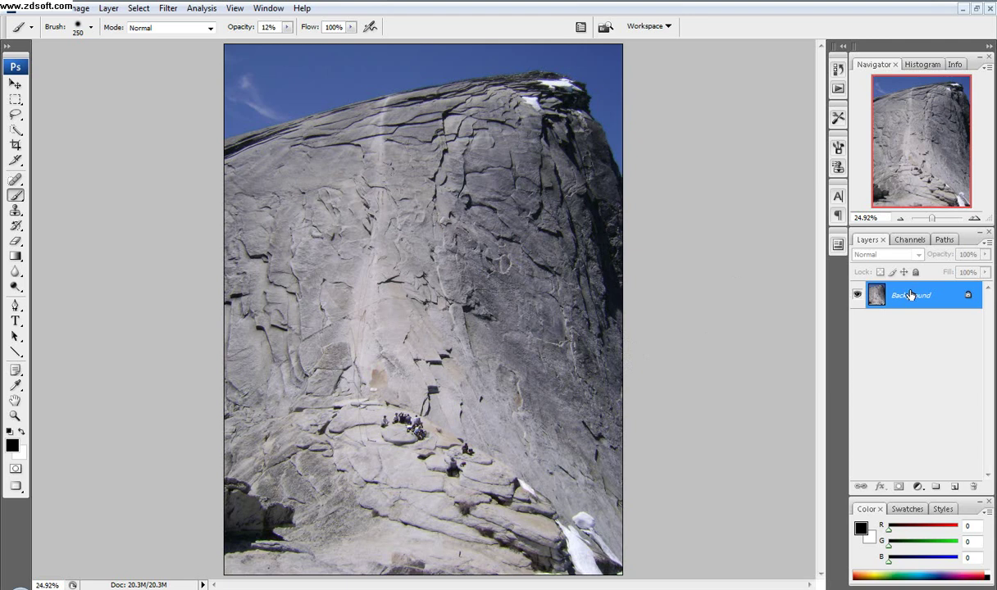
- Duplicate the Background layer and apply Levels of 9 / 0.66 / 215 to the copy
drag(910, 296, 956, 488)
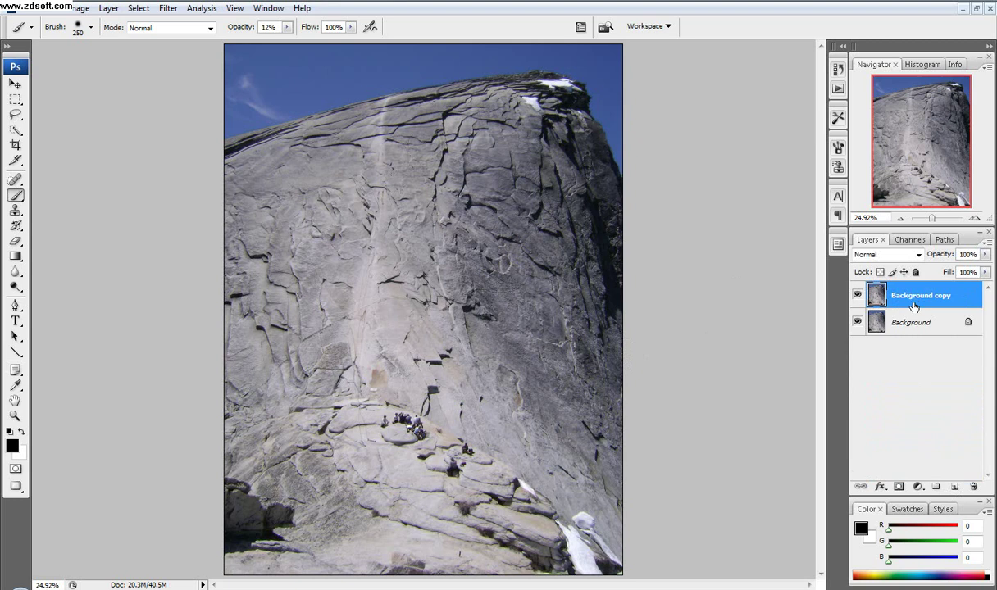
click(49, 8)
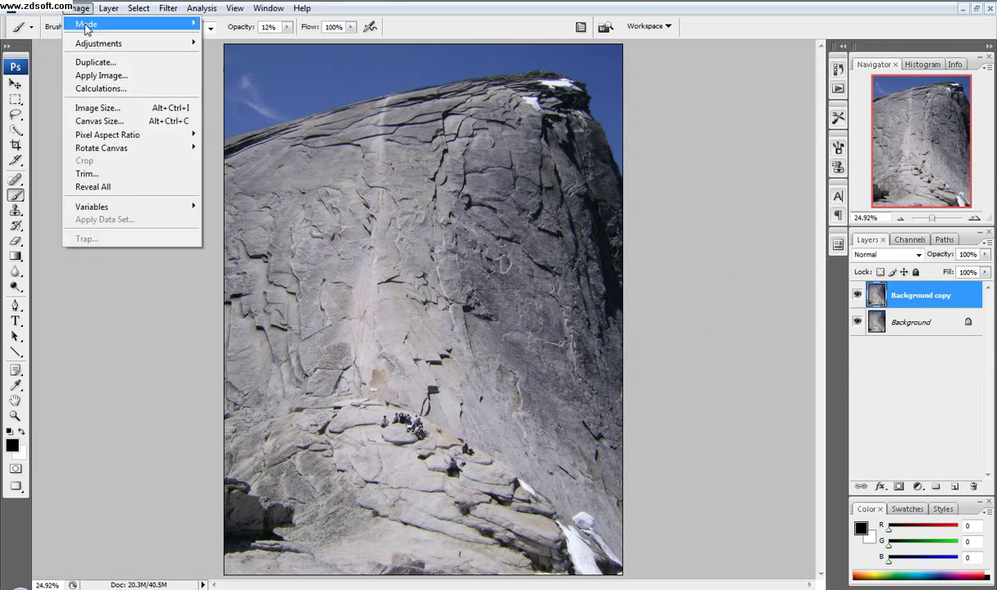
mouse_move(143, 44)
click(215, 43)
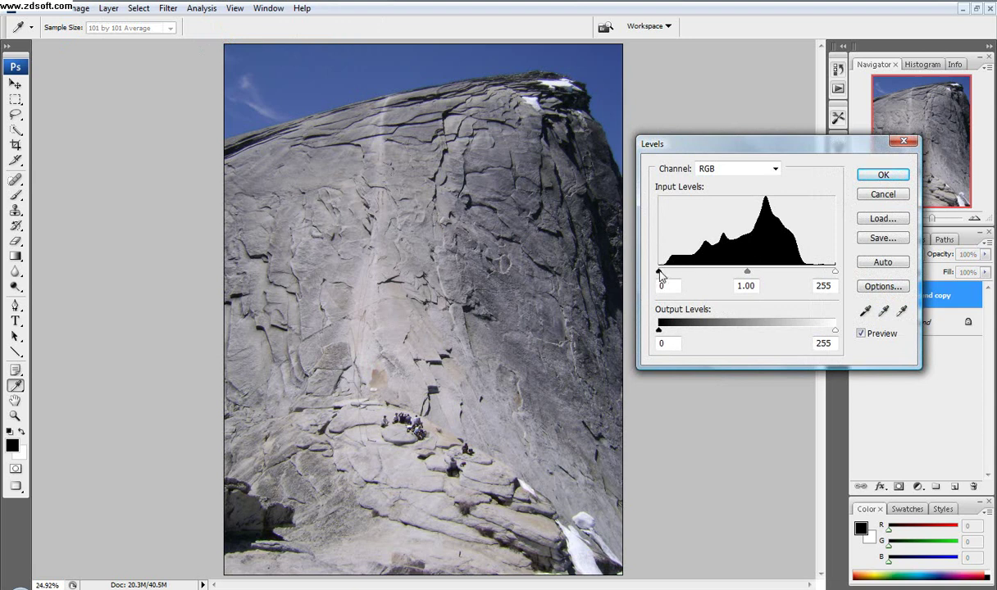
drag(661, 276, 665, 276)
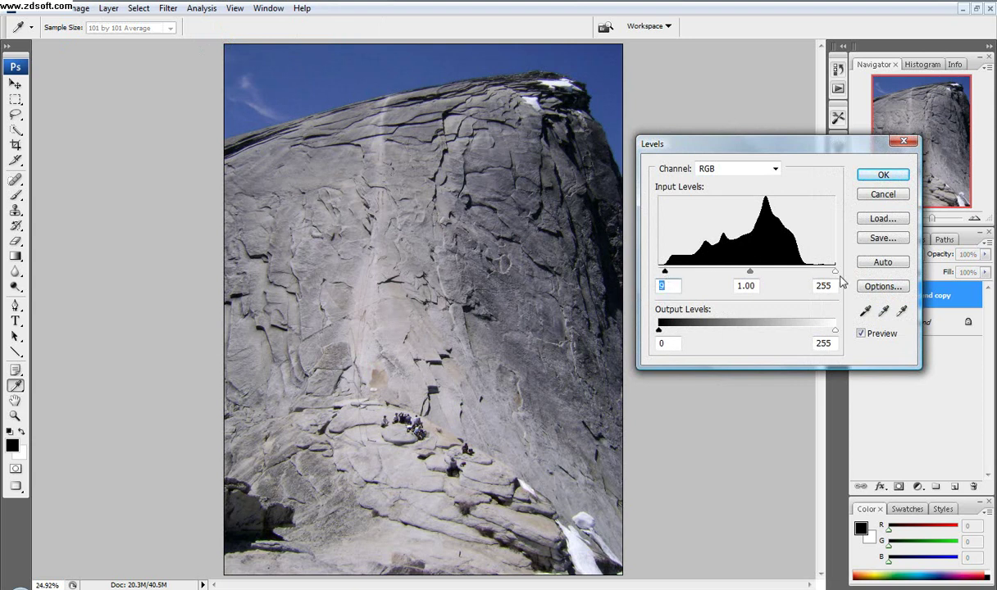
drag(835, 276, 807, 276)
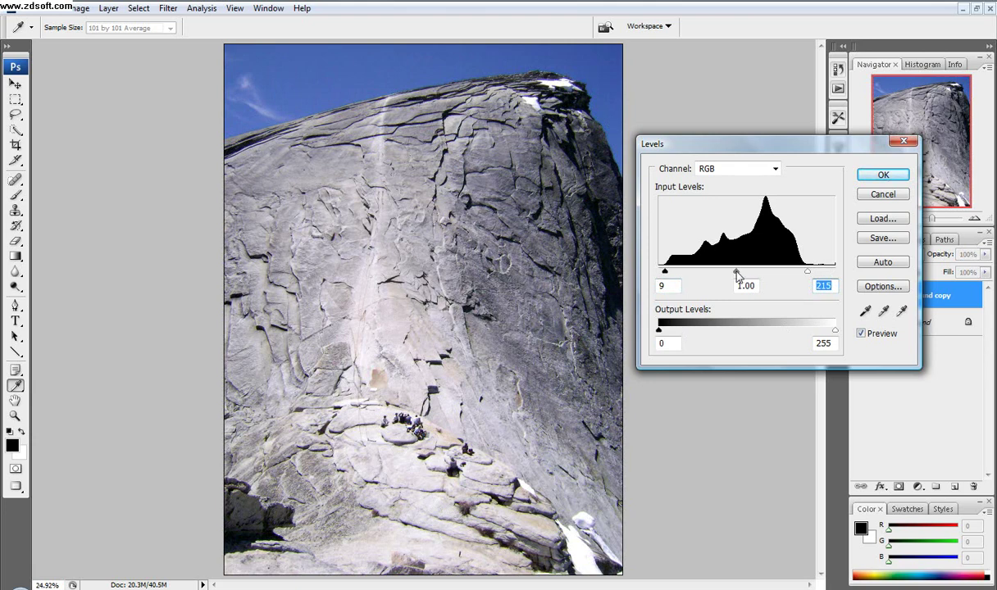
mouse_move(736, 274)
mouse_down()
mouse_move(695, 273)
mouse_move(751, 275)
mouse_up()
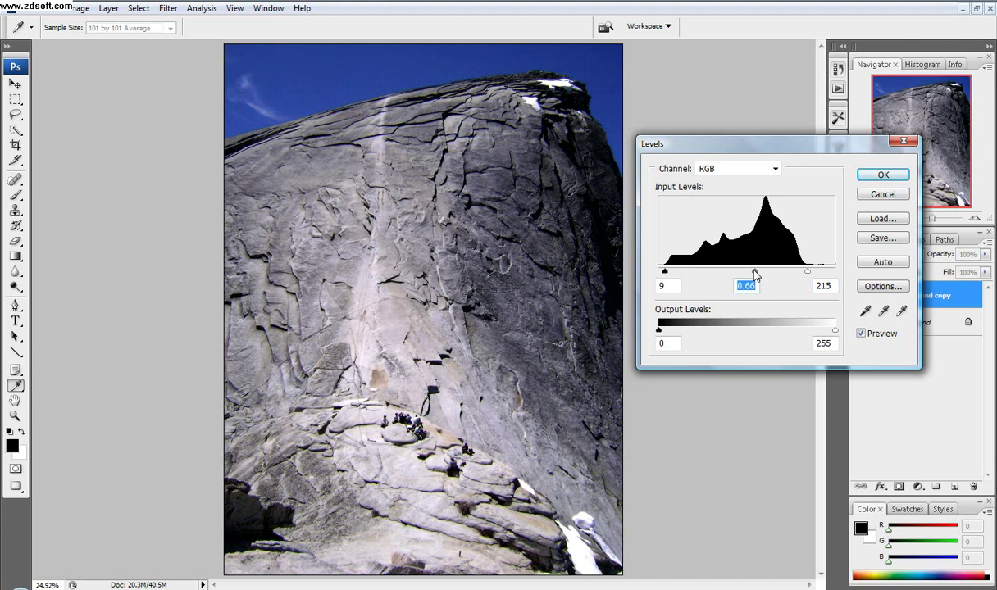
click(873, 177)
key(b)
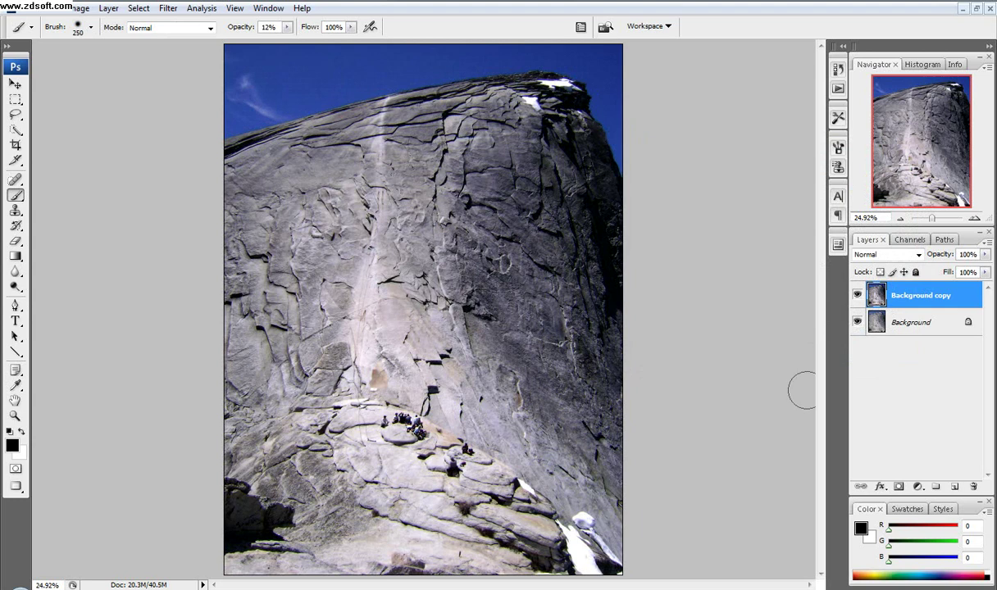
- Create a new layer above Background copy and fill it with 50% Gray
click(918, 255)
click(905, 401)
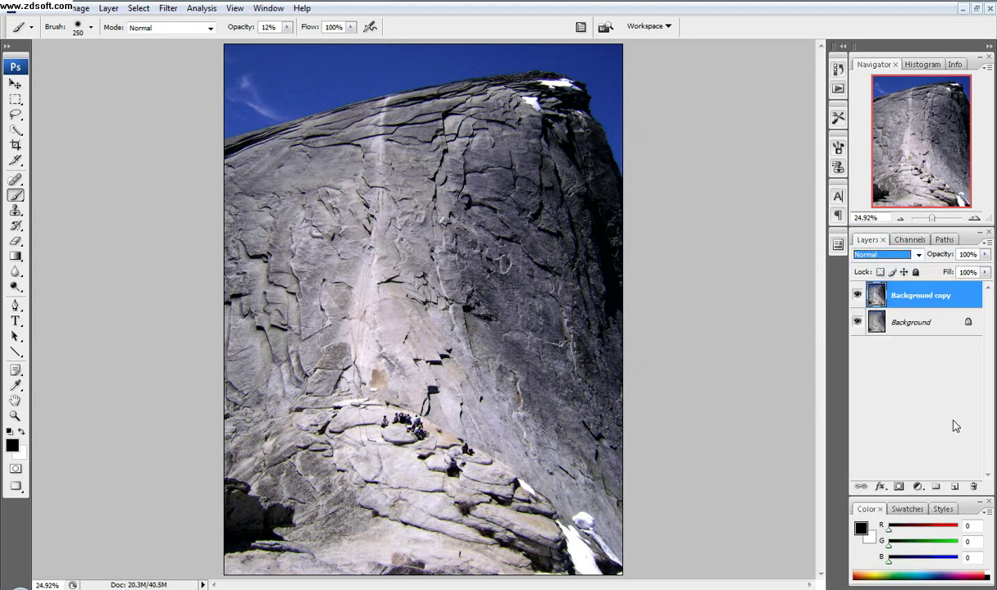
key(ctrl+shift+alt+n)
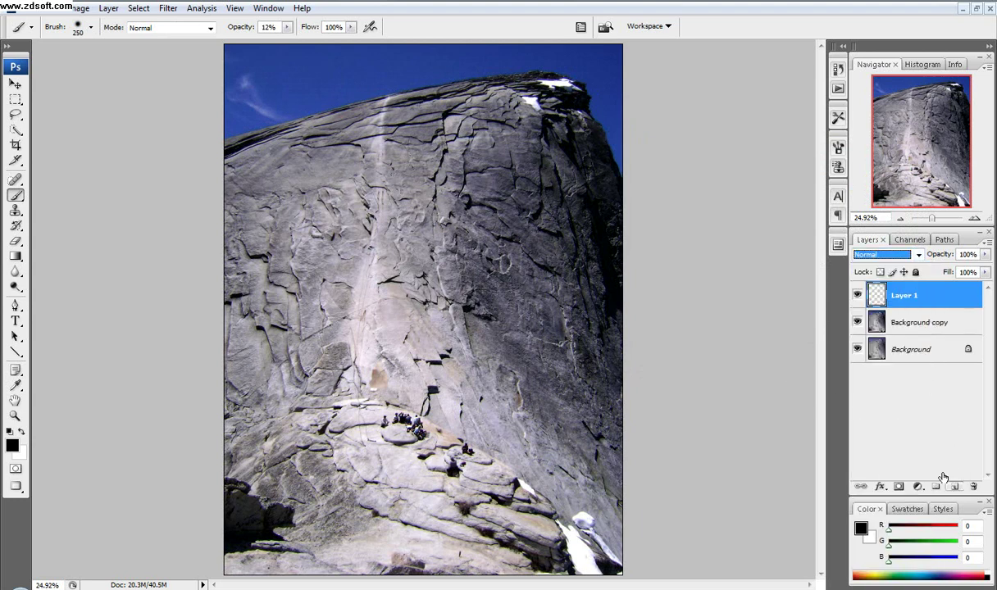
click(45, 9)
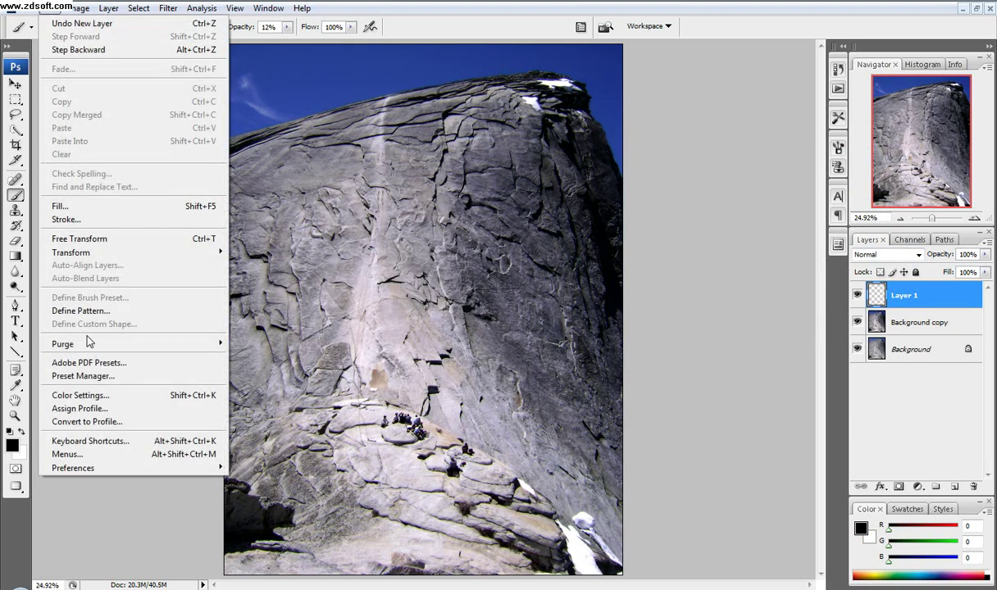
click(96, 205)
click(529, 174)
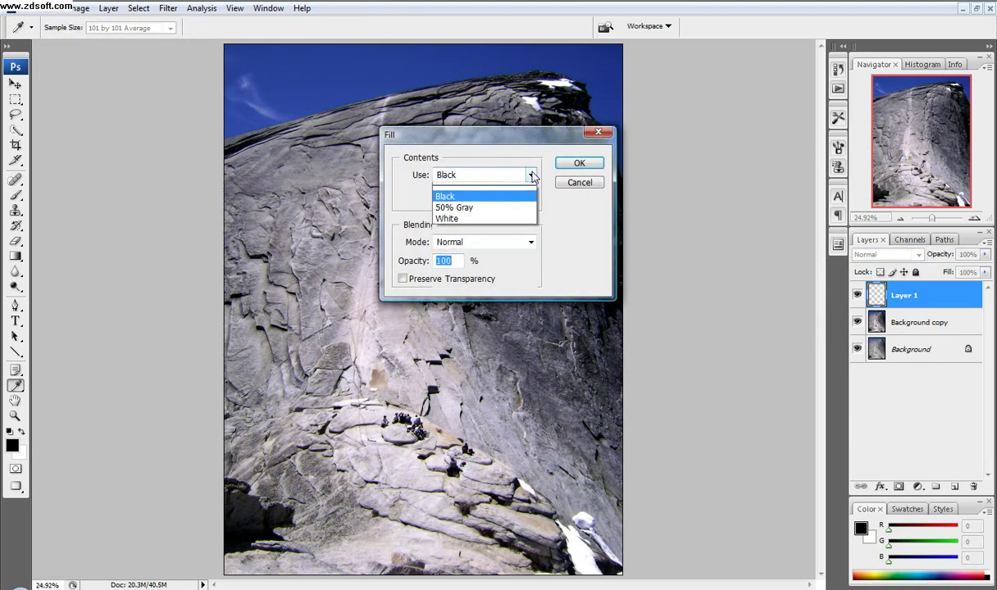
click(518, 278)
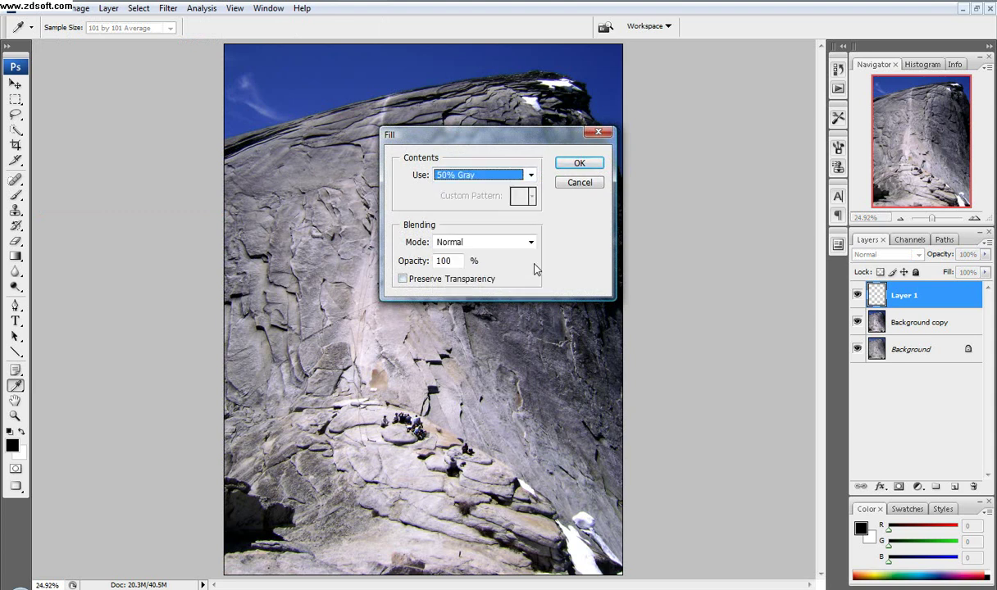
click(580, 164)
key(b)
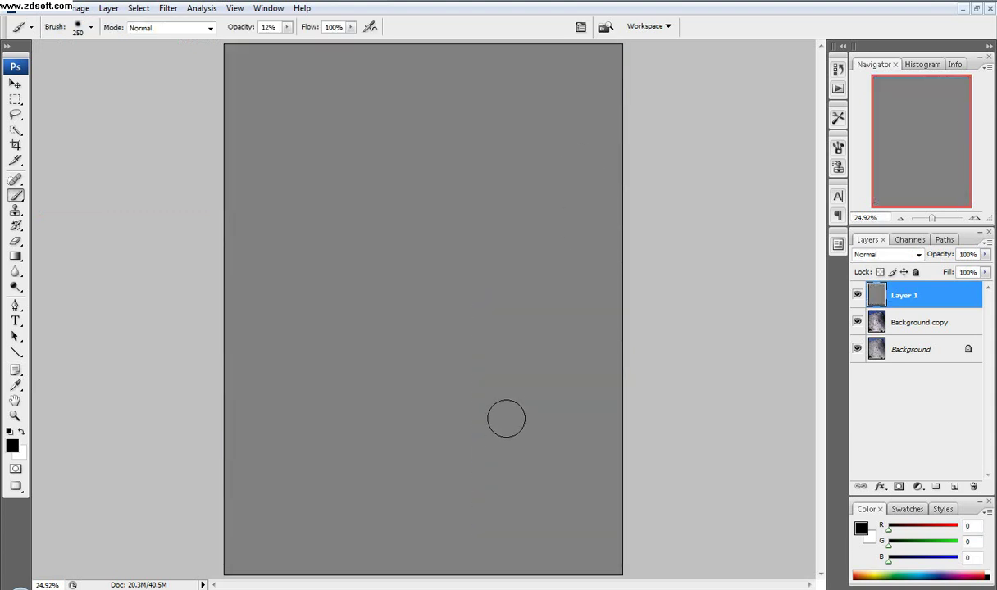
- Try the gray layer in Dissolve, Multiply and further blend modes up to Color Dodge
click(920, 258)
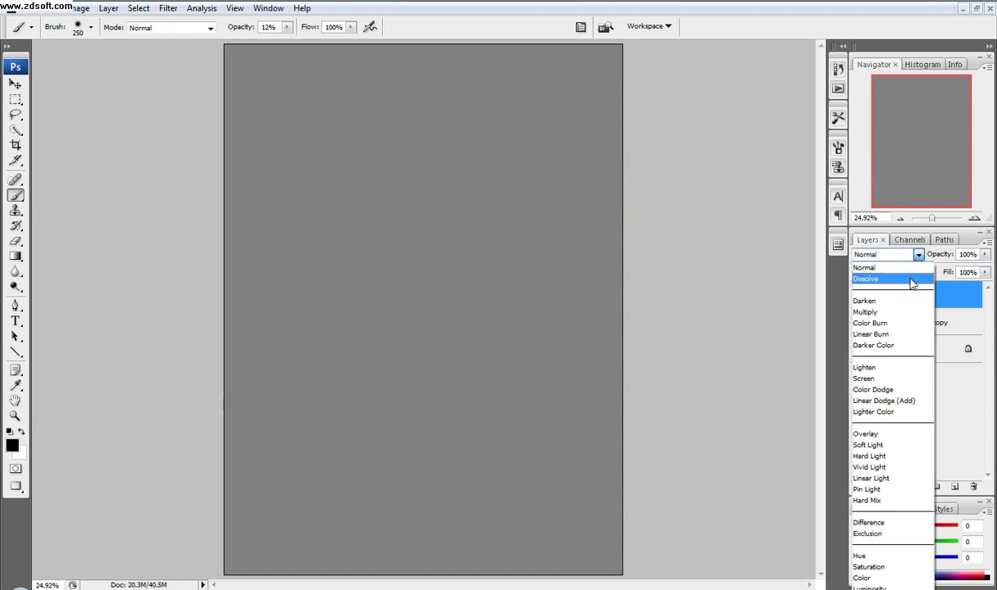
click(867, 268)
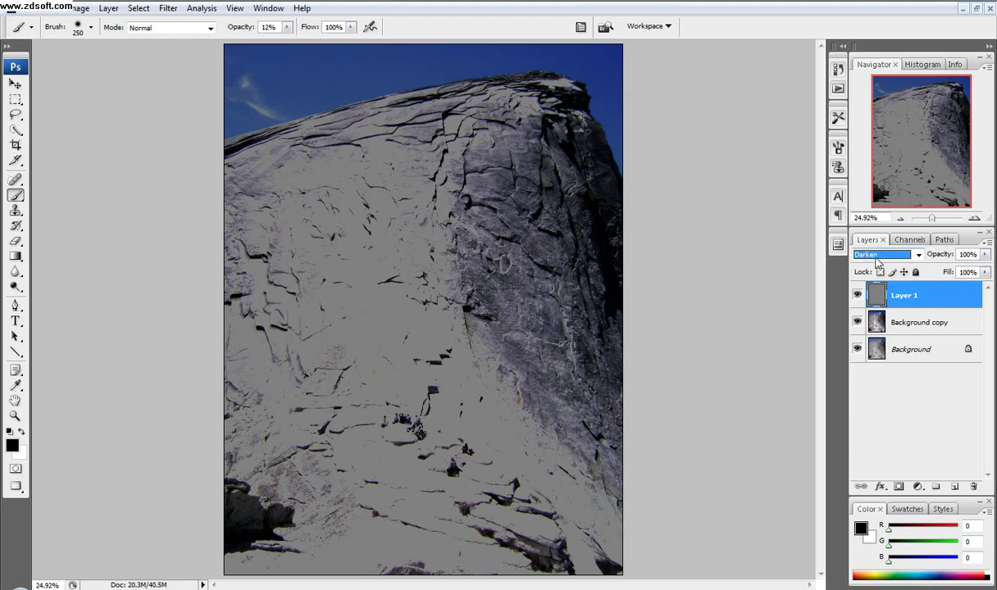
key(Down)
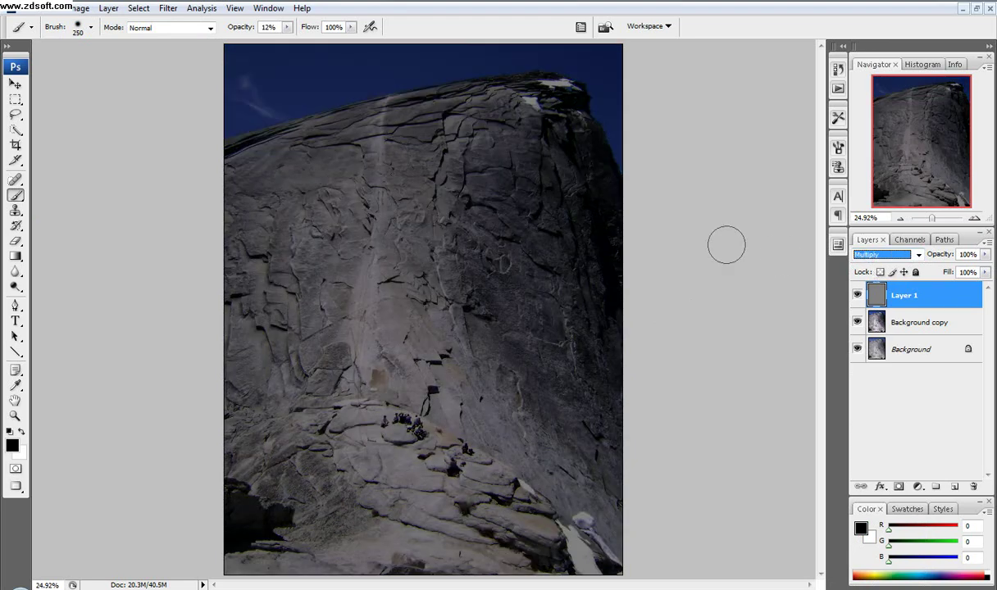
key(Down)
key(Down)
key(Down)
key(Down)
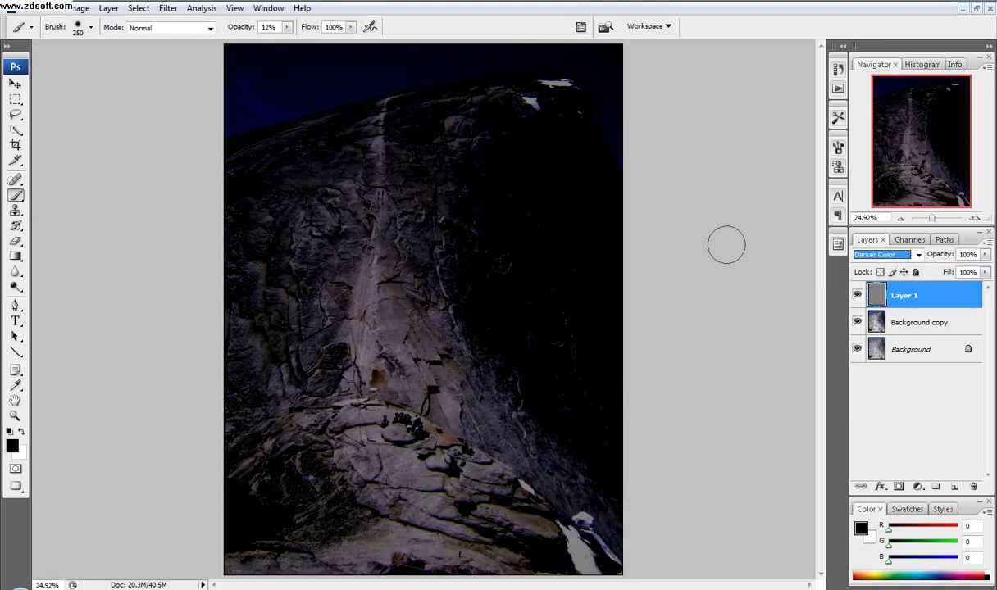
key(Down)
key(Down)
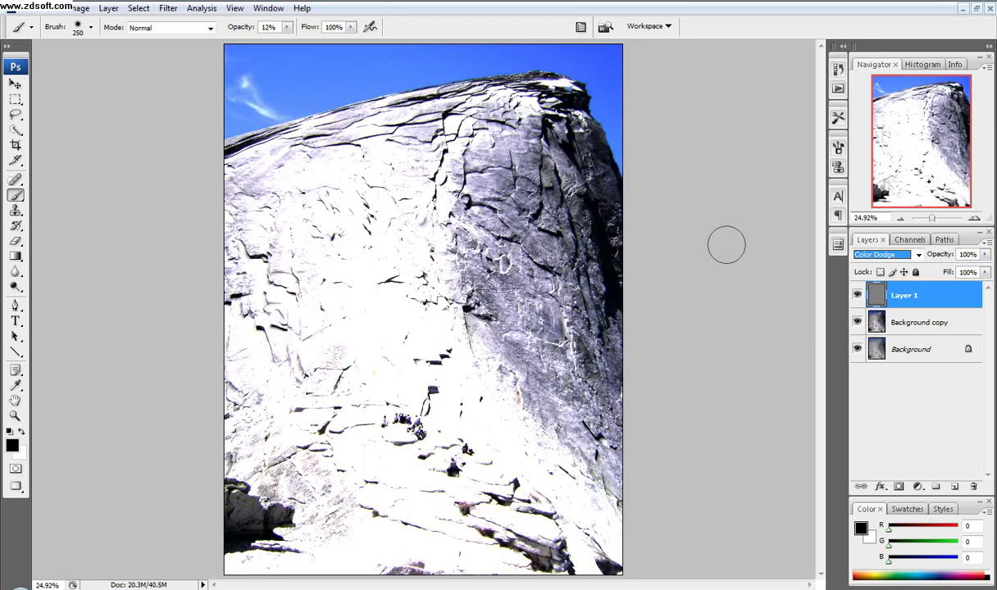
key(Down)
key(Down)
key(Down)
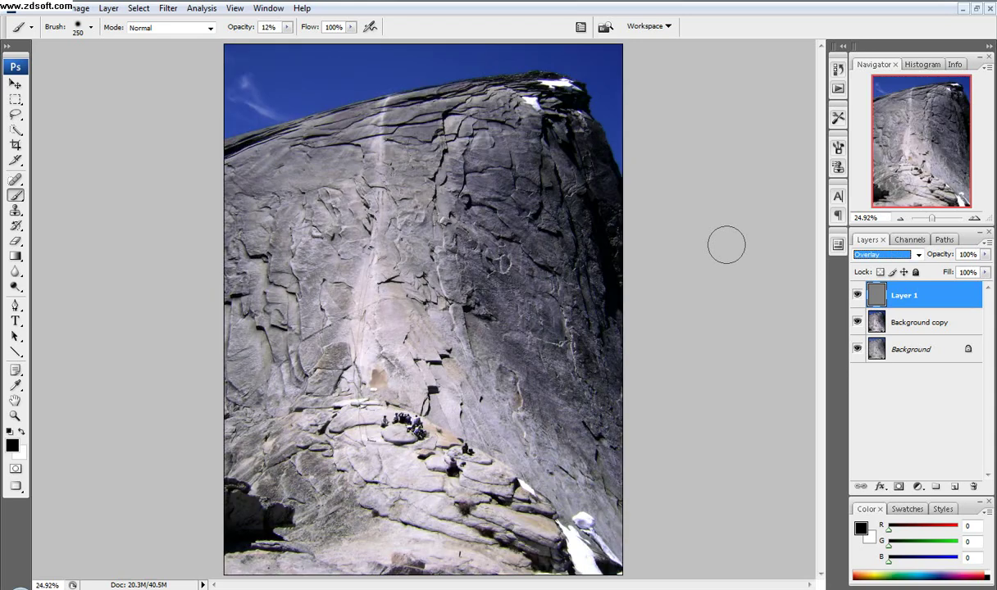
key(Return)
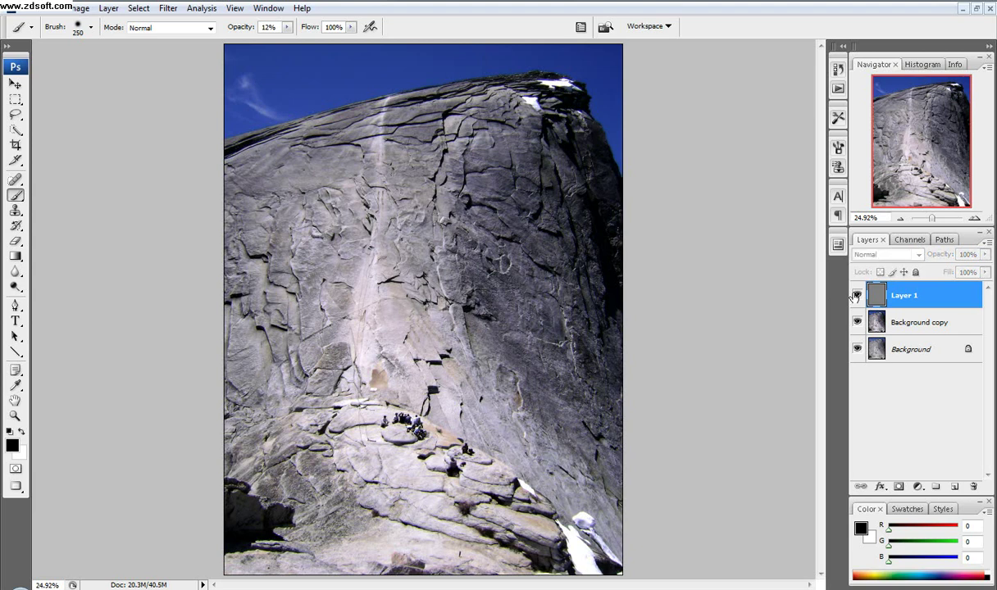
- Try Color and Soft Light blending, then settle the gray layer on Overlay
click(886, 254)
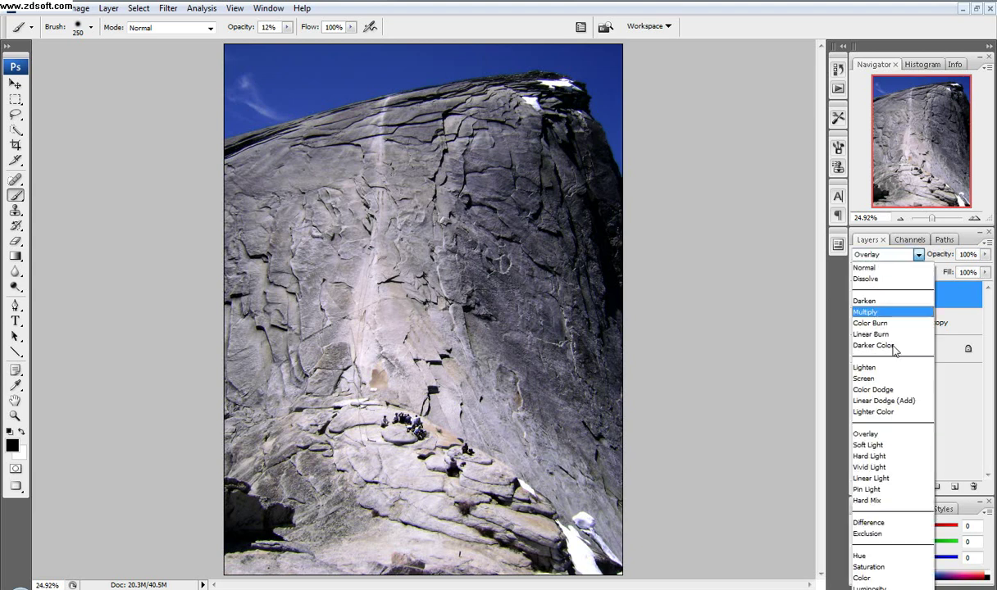
click(869, 432)
key(shift+alt+c)
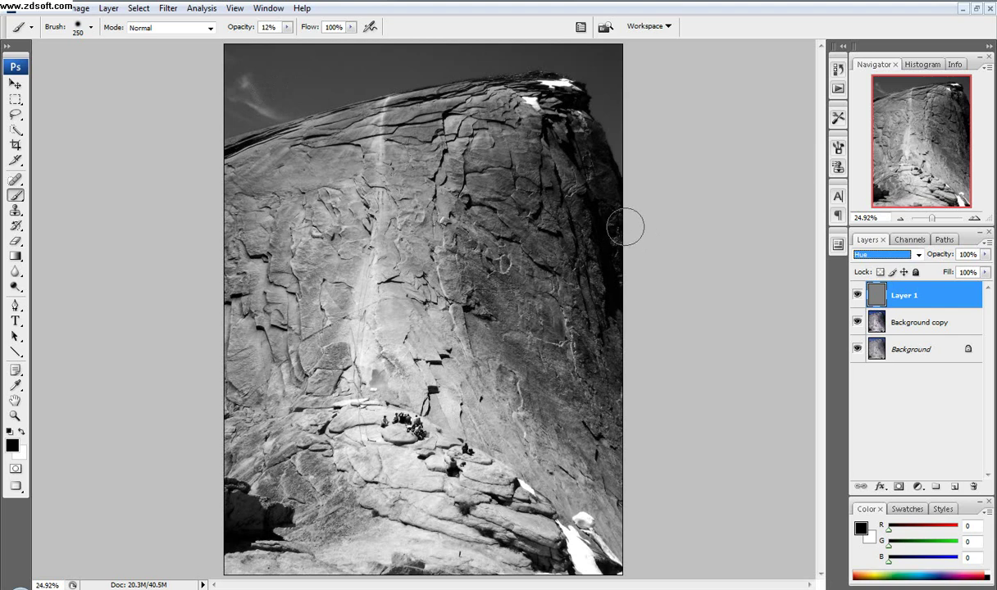
key(shift+alt+f)
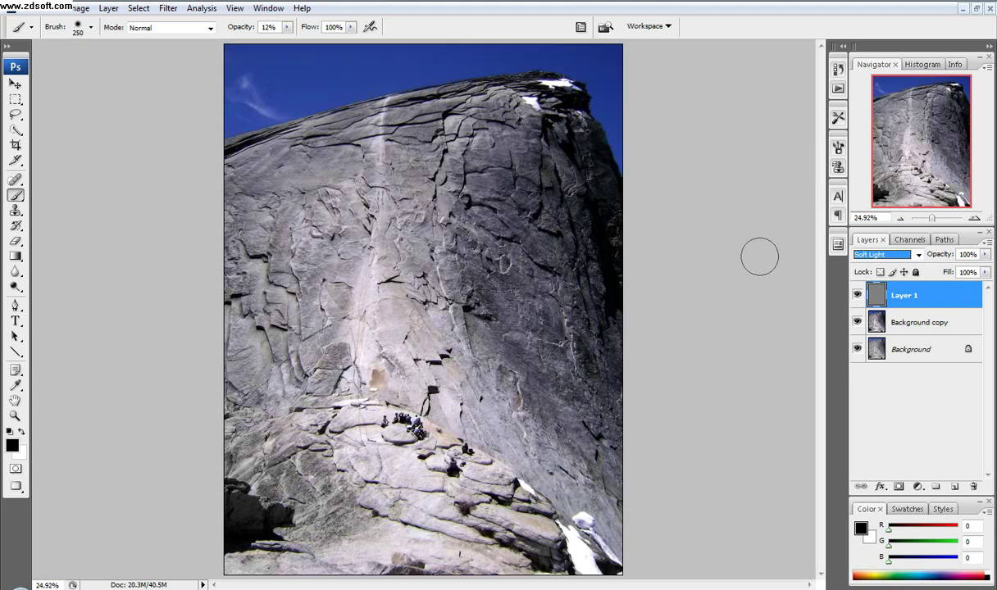
key(Down)
- Set up a soft, low-hardness brush at 175 px for painting
click(11, 446)
click(726, 347)
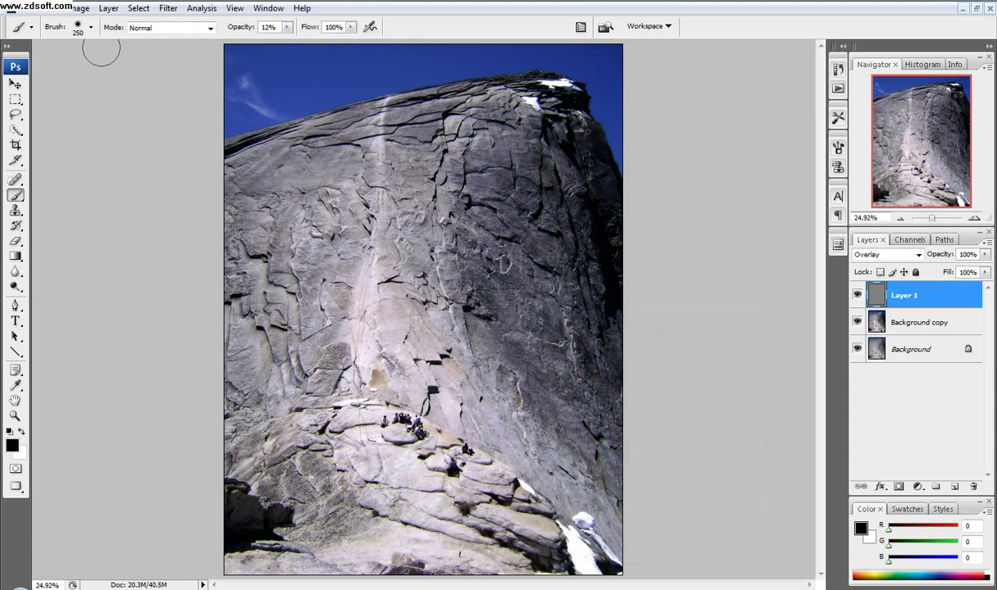
click(91, 27)
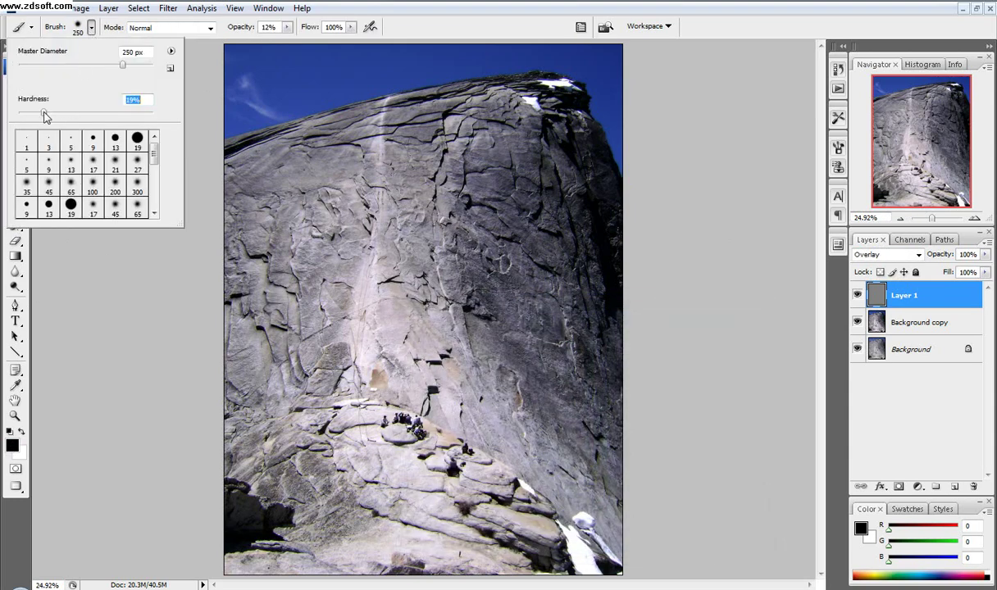
key(Return)
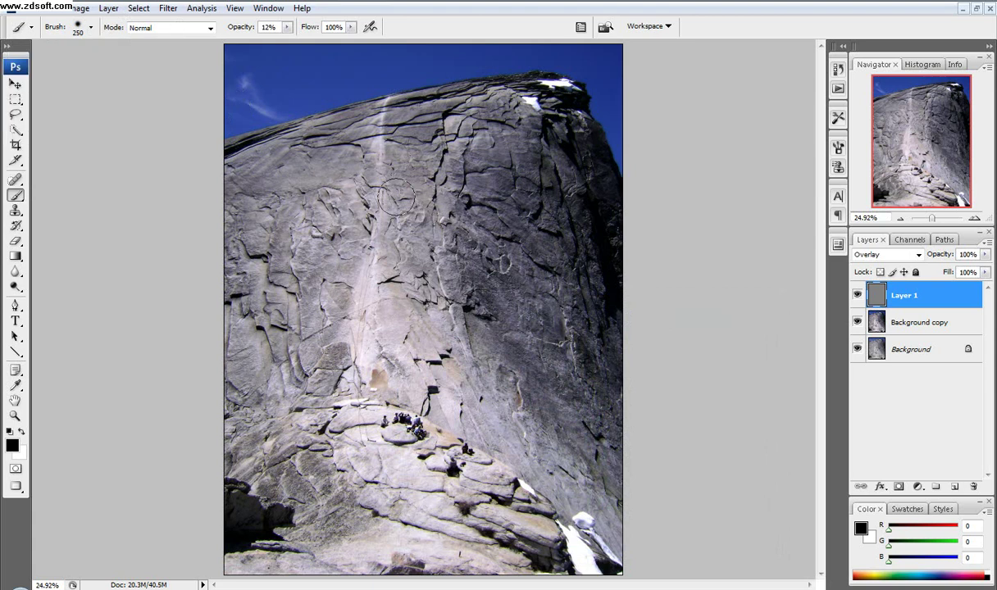
key(bracketleft)
key(bracketleft)
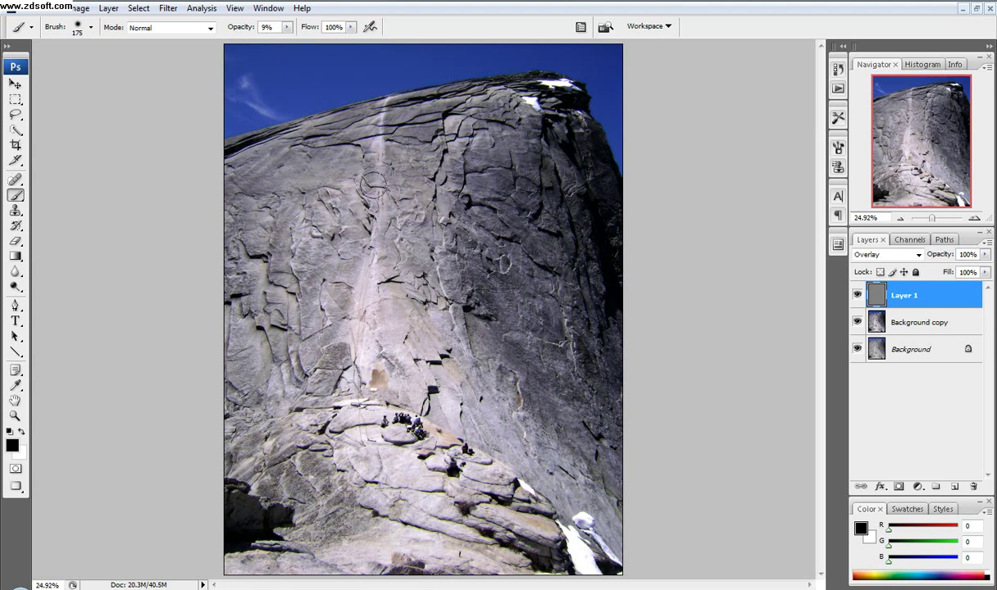
- Paint low-opacity strokes along the light streak and lower rocks, raising opacity to 15%
drag(373, 185, 350, 331)
mouse_move(377, 151)
mouse_down()
mouse_move(368, 270)
mouse_move(361, 398)
mouse_up()
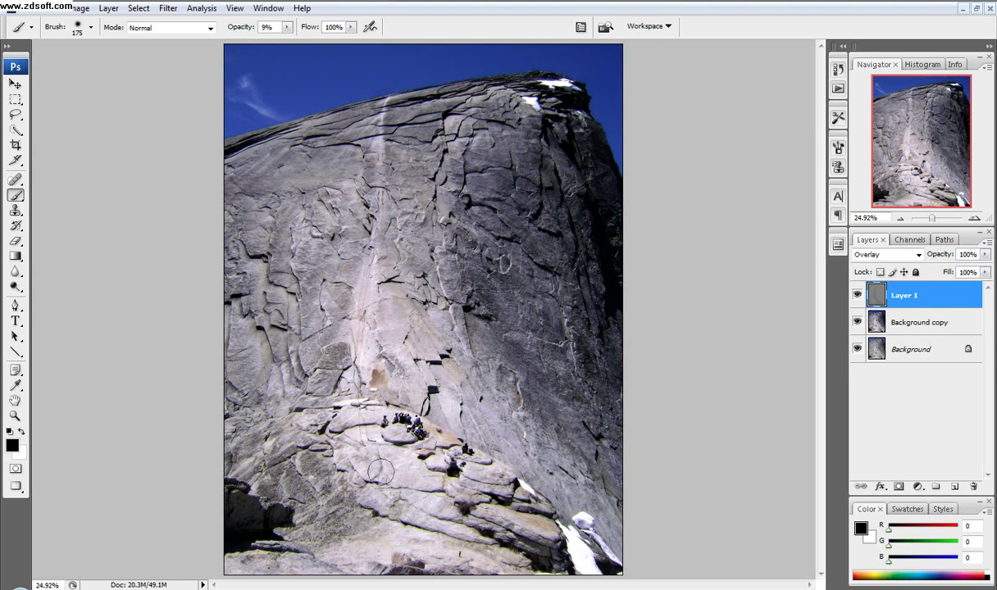
mouse_move(379, 472)
mouse_down()
mouse_move(369, 442)
mouse_move(378, 559)
mouse_move(280, 578)
mouse_move(252, 382)
mouse_up()
drag(235, 27, 240, 27)
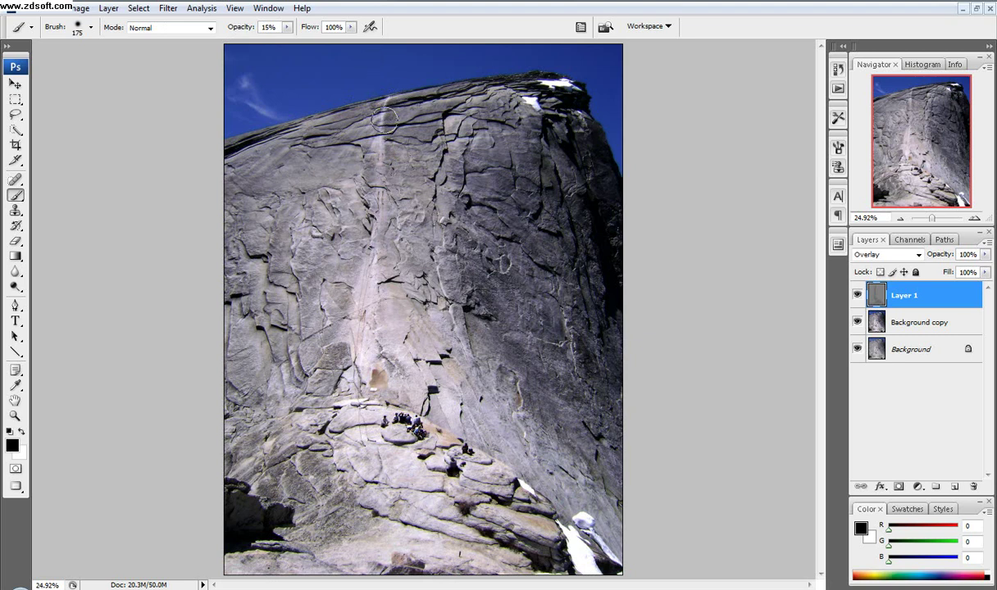
mouse_move(384, 120)
mouse_down()
mouse_move(362, 172)
mouse_move(347, 323)
mouse_move(364, 305)
mouse_move(349, 326)
mouse_move(366, 397)
mouse_up()
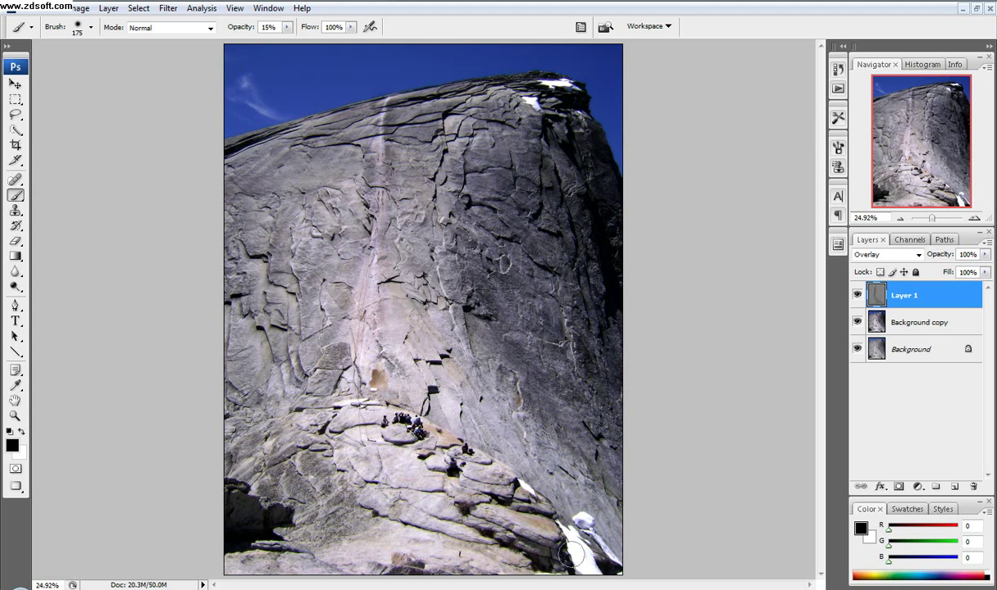
mouse_move(571, 555)
mouse_down()
mouse_move(460, 516)
mouse_move(402, 463)
mouse_move(373, 537)
mouse_move(309, 567)
mouse_move(554, 531)
mouse_move(386, 448)
mouse_move(348, 335)
mouse_up()
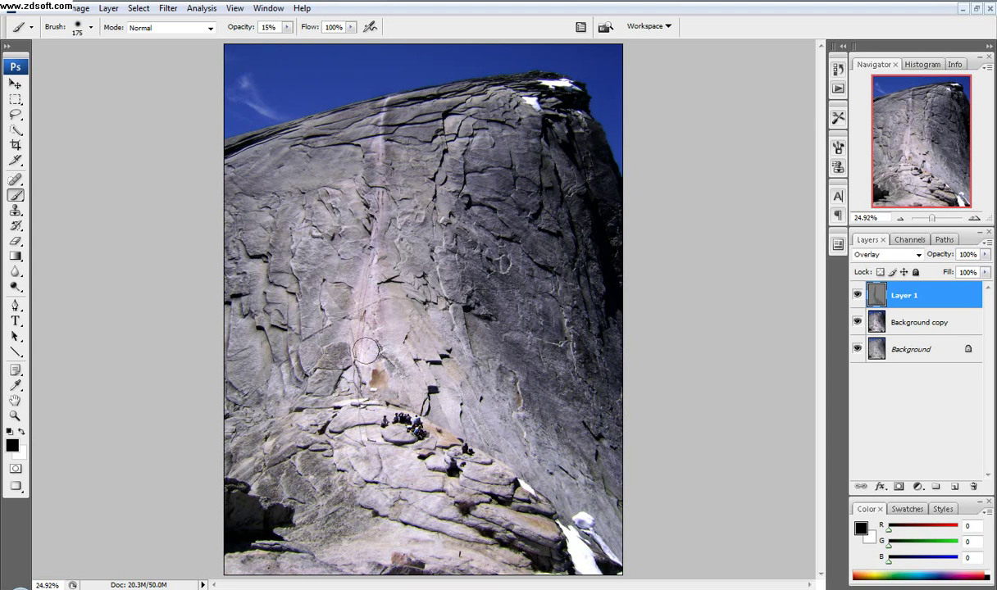
- Toggle the overlay layer's visibility to compare before and after, leaving it visible
click(858, 295)
click(857, 295)
click(858, 295)
click(857, 295)
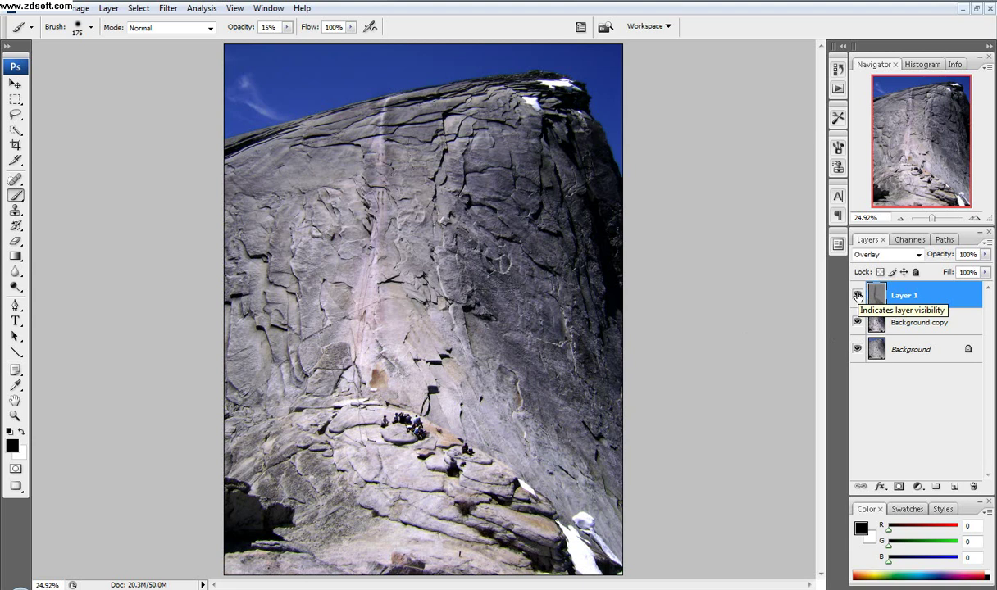
click(858, 295)
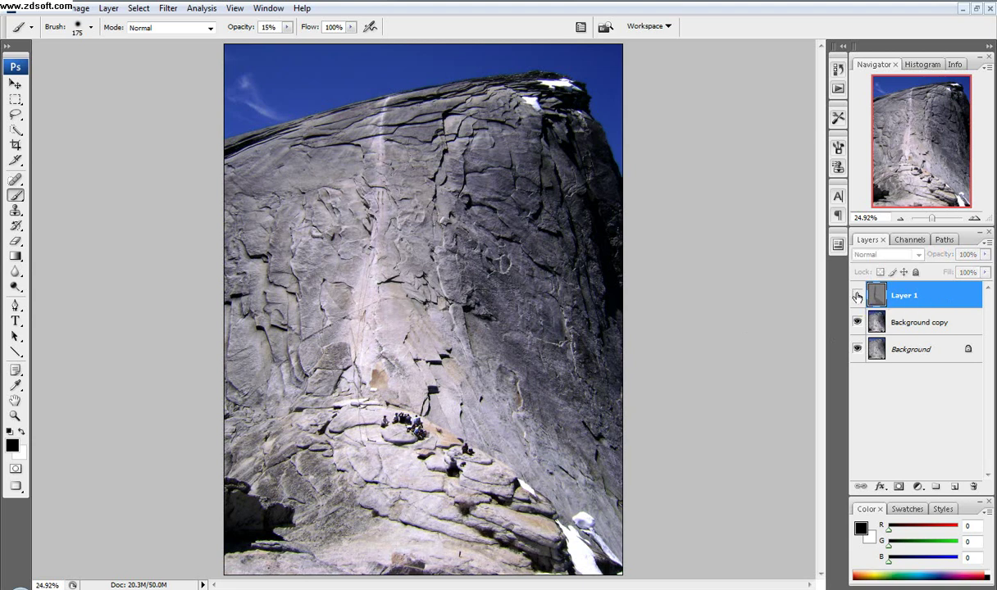
click(858, 296)
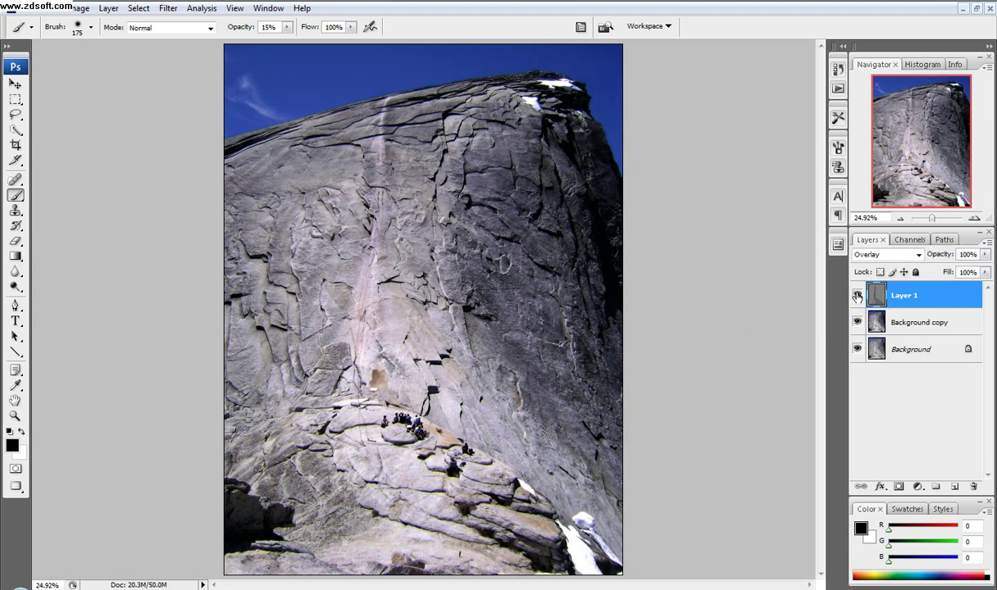
- Select Layer 1 with Background copy and merge them into one Layer 1
shift+click(938, 326)
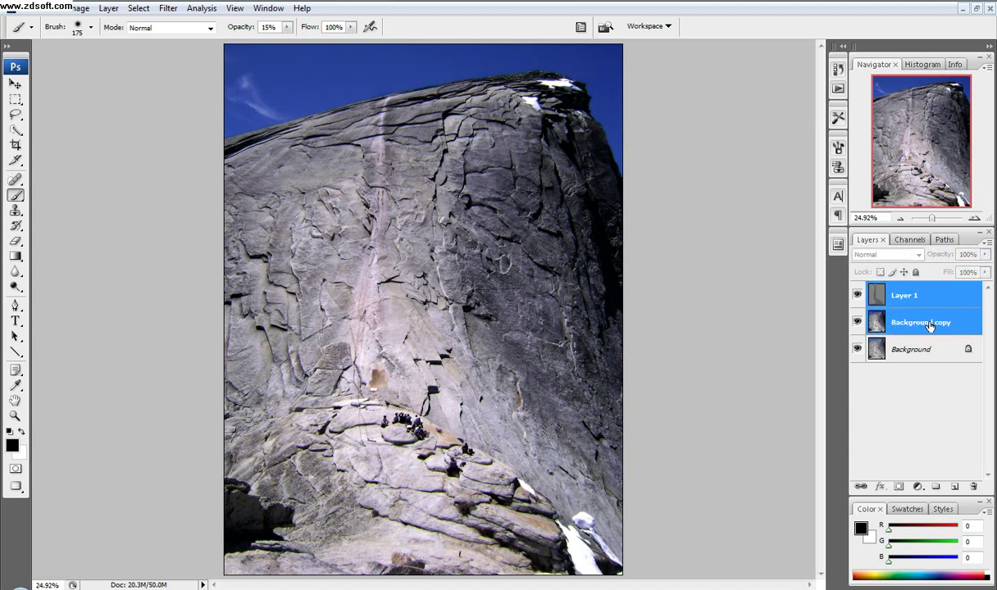
right_click(930, 327)
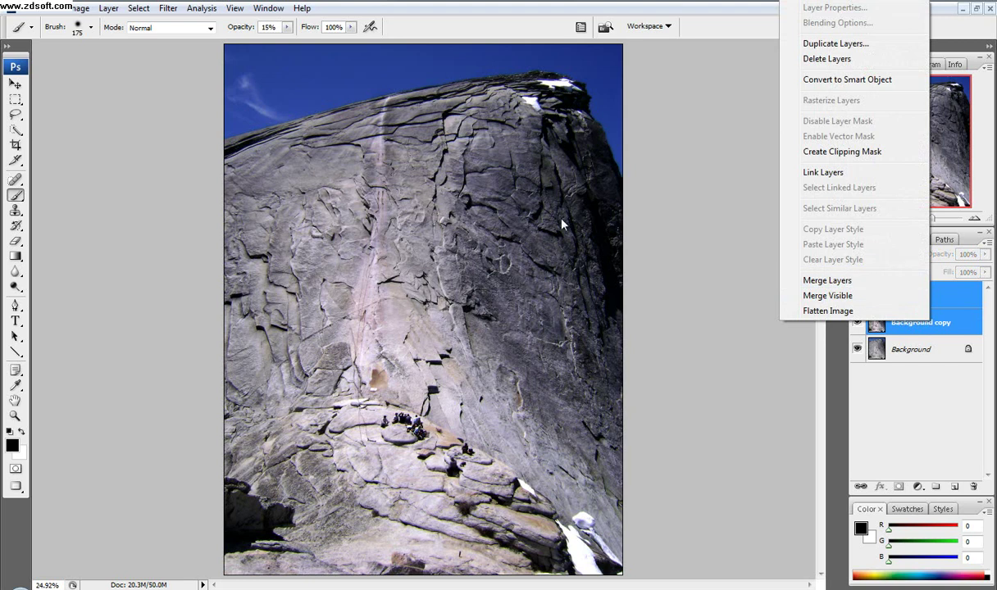
click(108, 8)
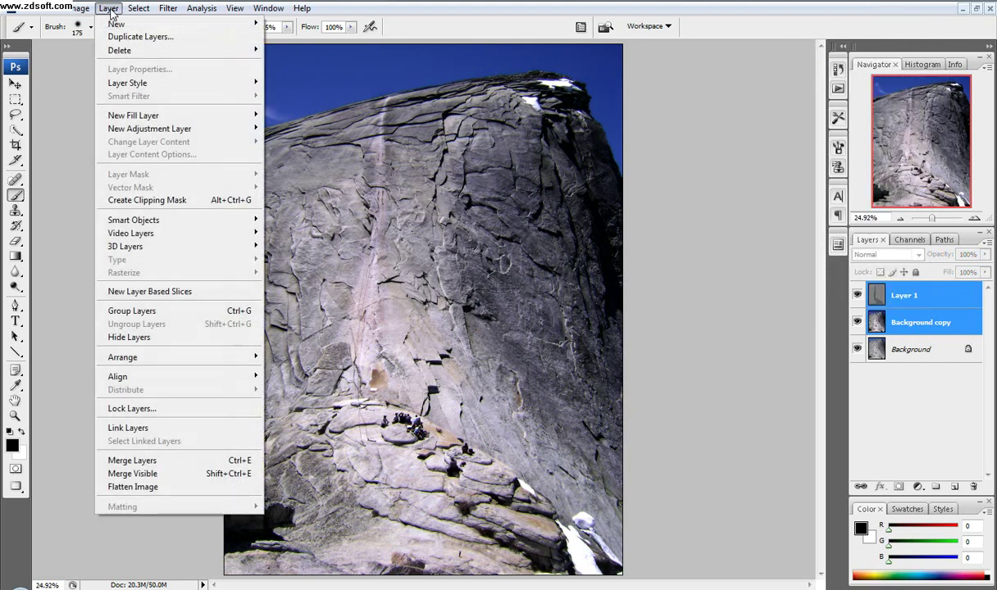
click(148, 463)
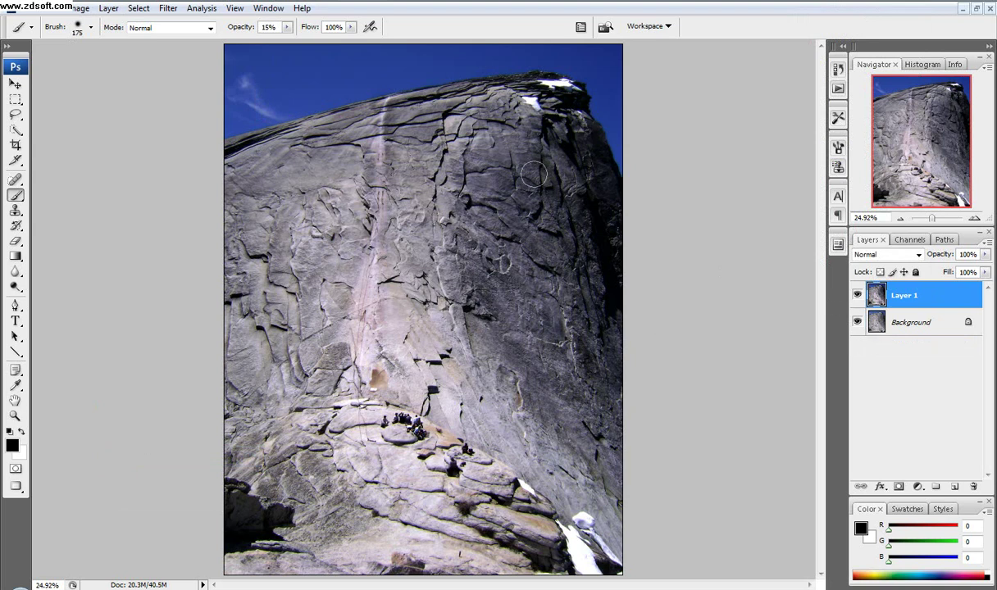
- Apply a Curves S-curve to Layer 1: 61 down to 48, 179 up to 190
click(80, 8)
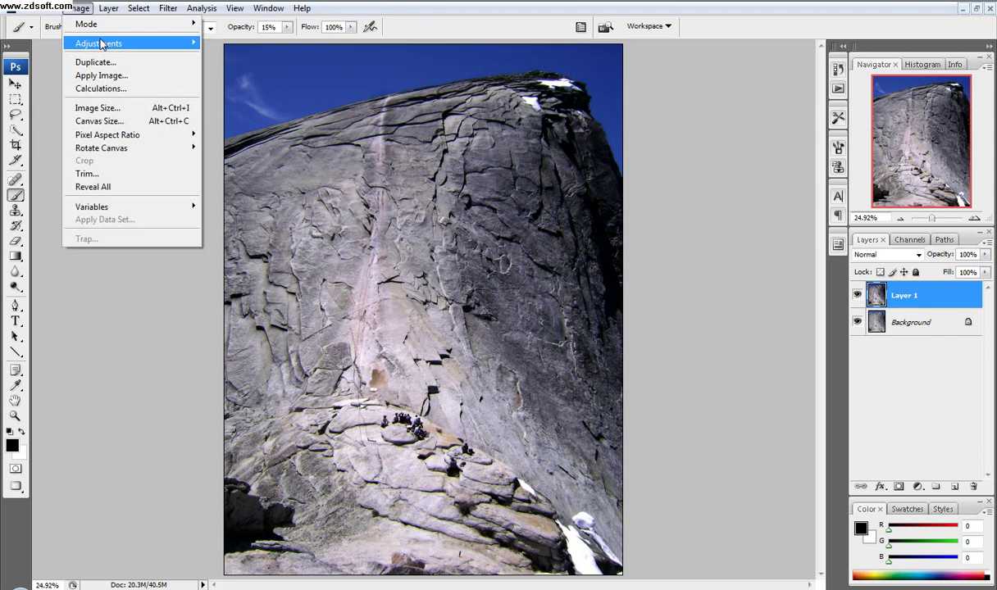
mouse_move(100, 43)
click(246, 91)
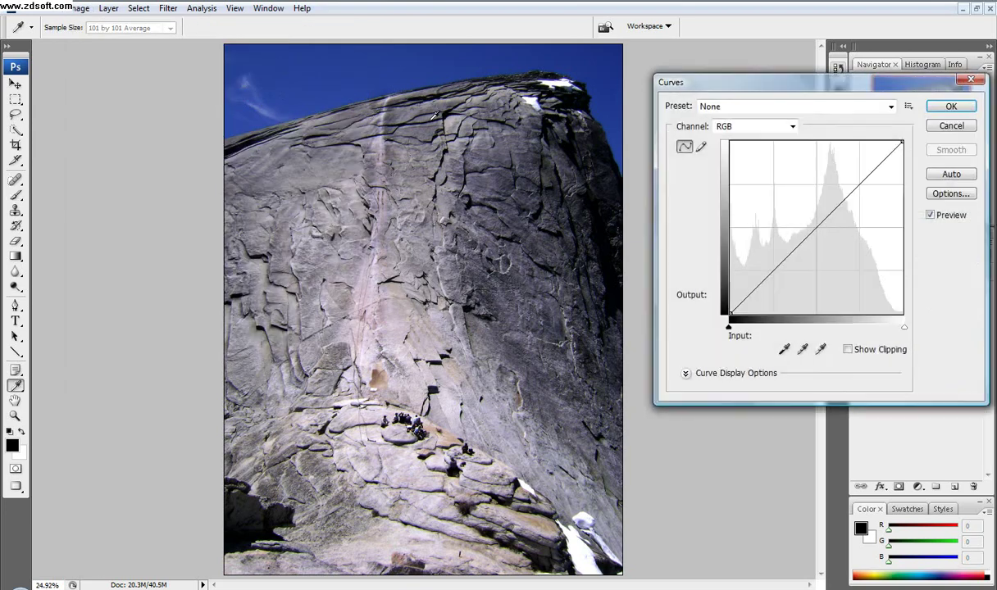
drag(678, 80, 660, 87)
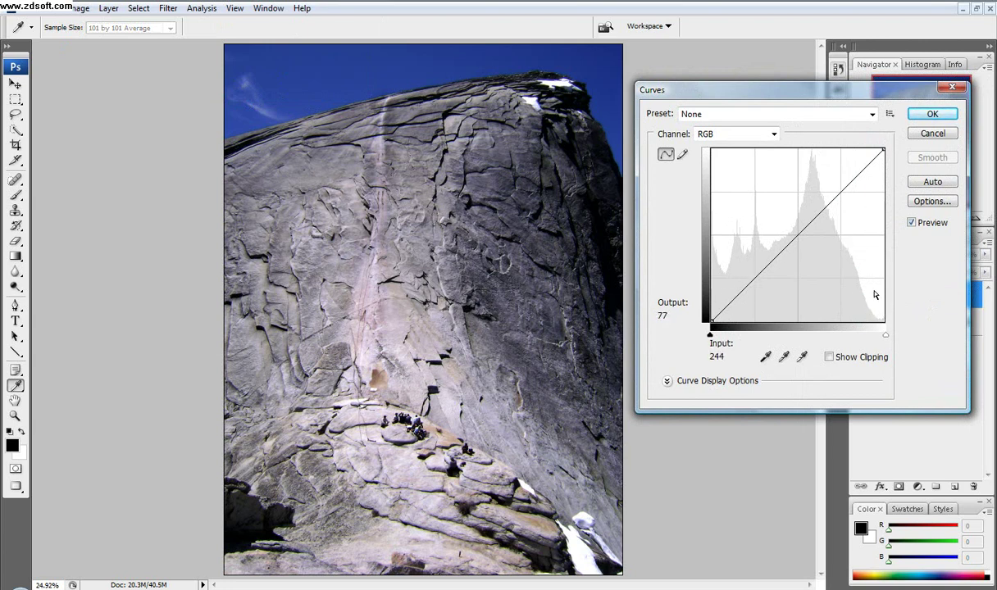
click(749, 284)
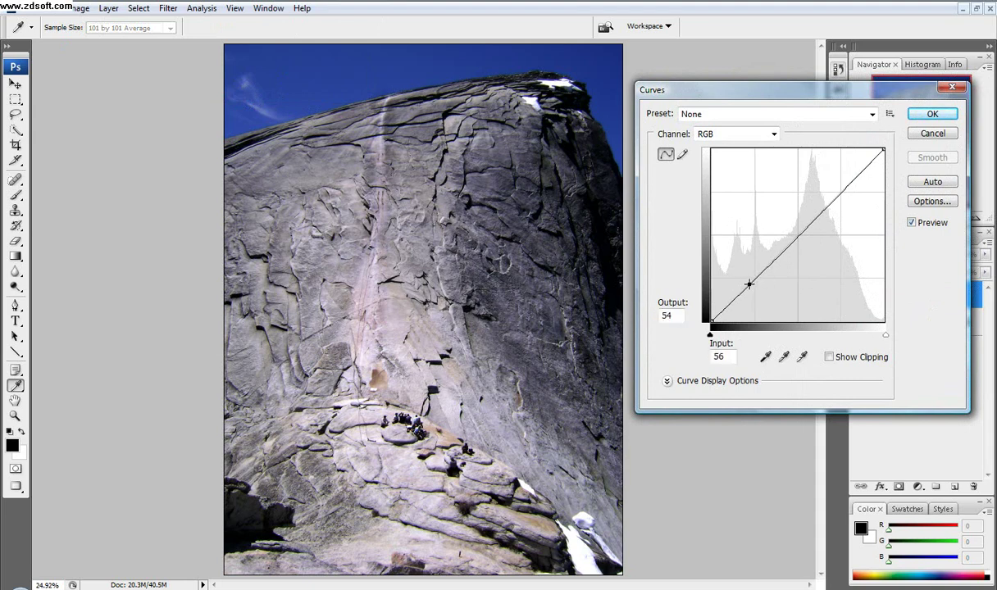
drag(748, 283, 753, 288)
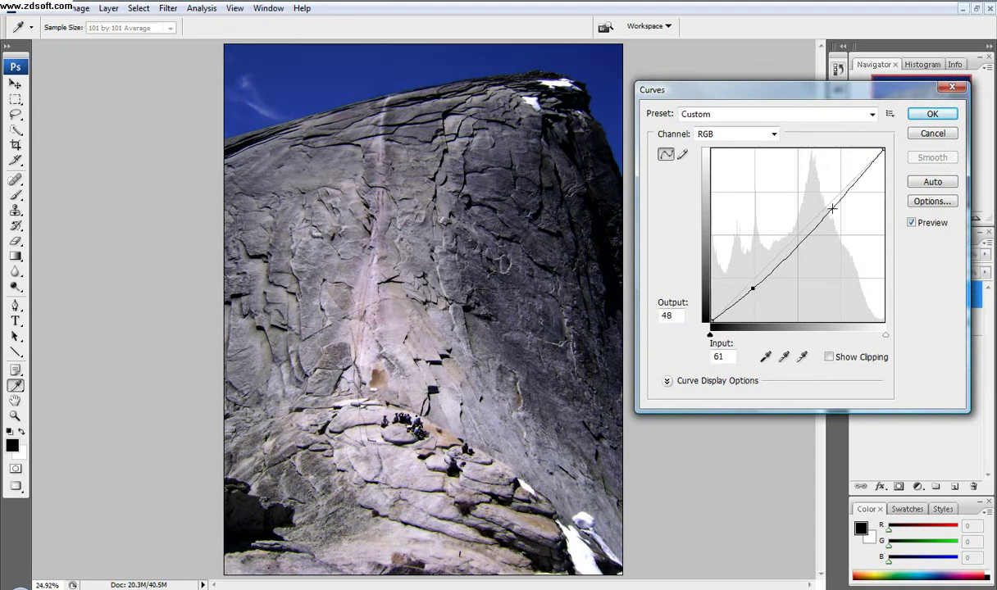
drag(832, 209, 832, 193)
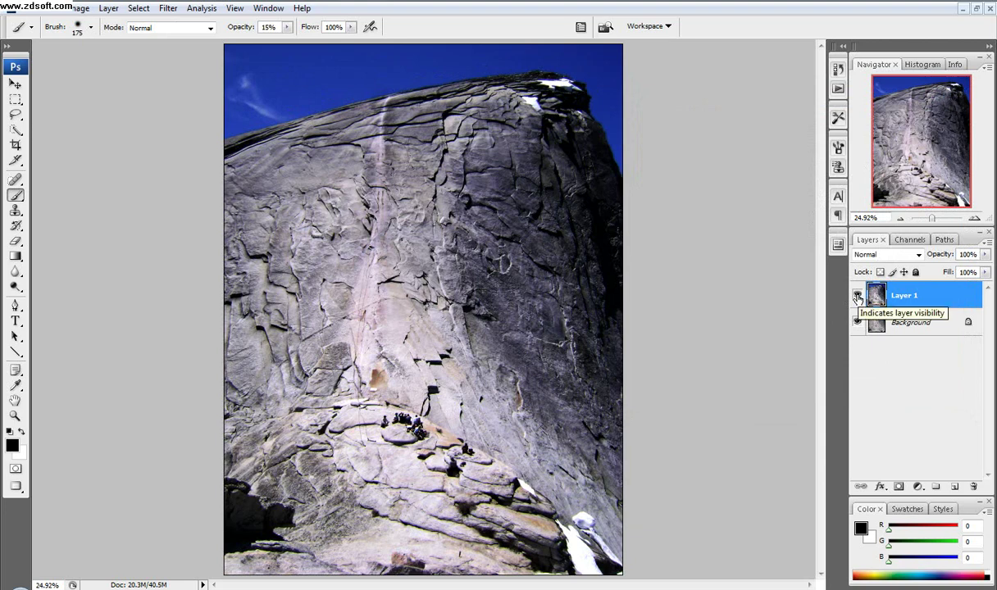
click(857, 295)
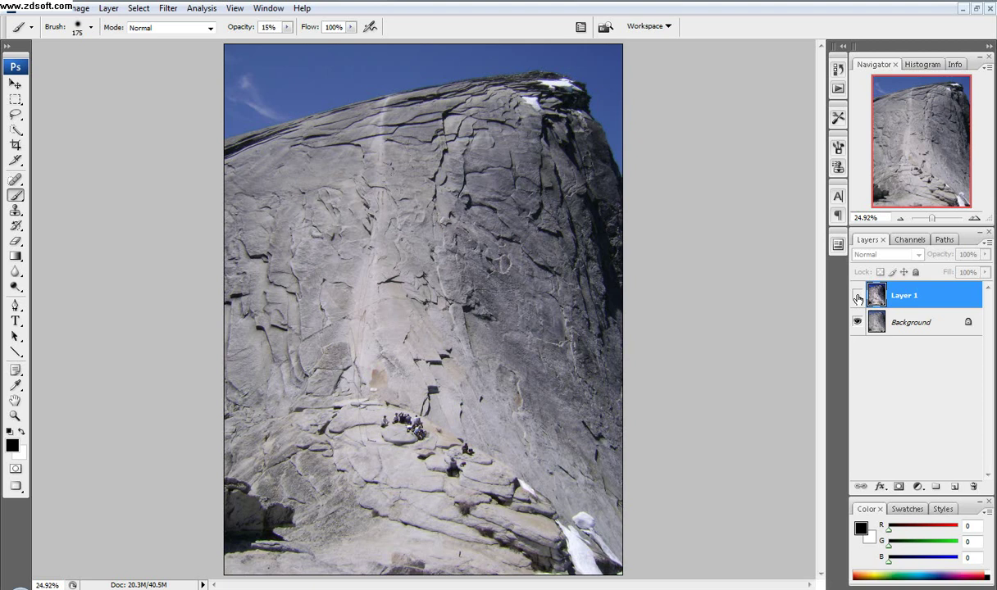
click(857, 296)
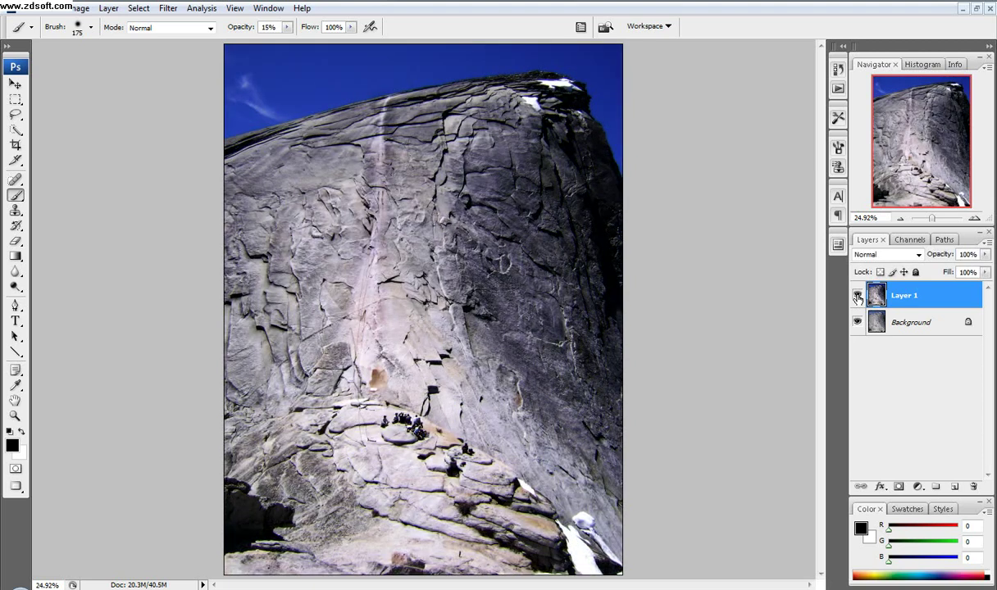